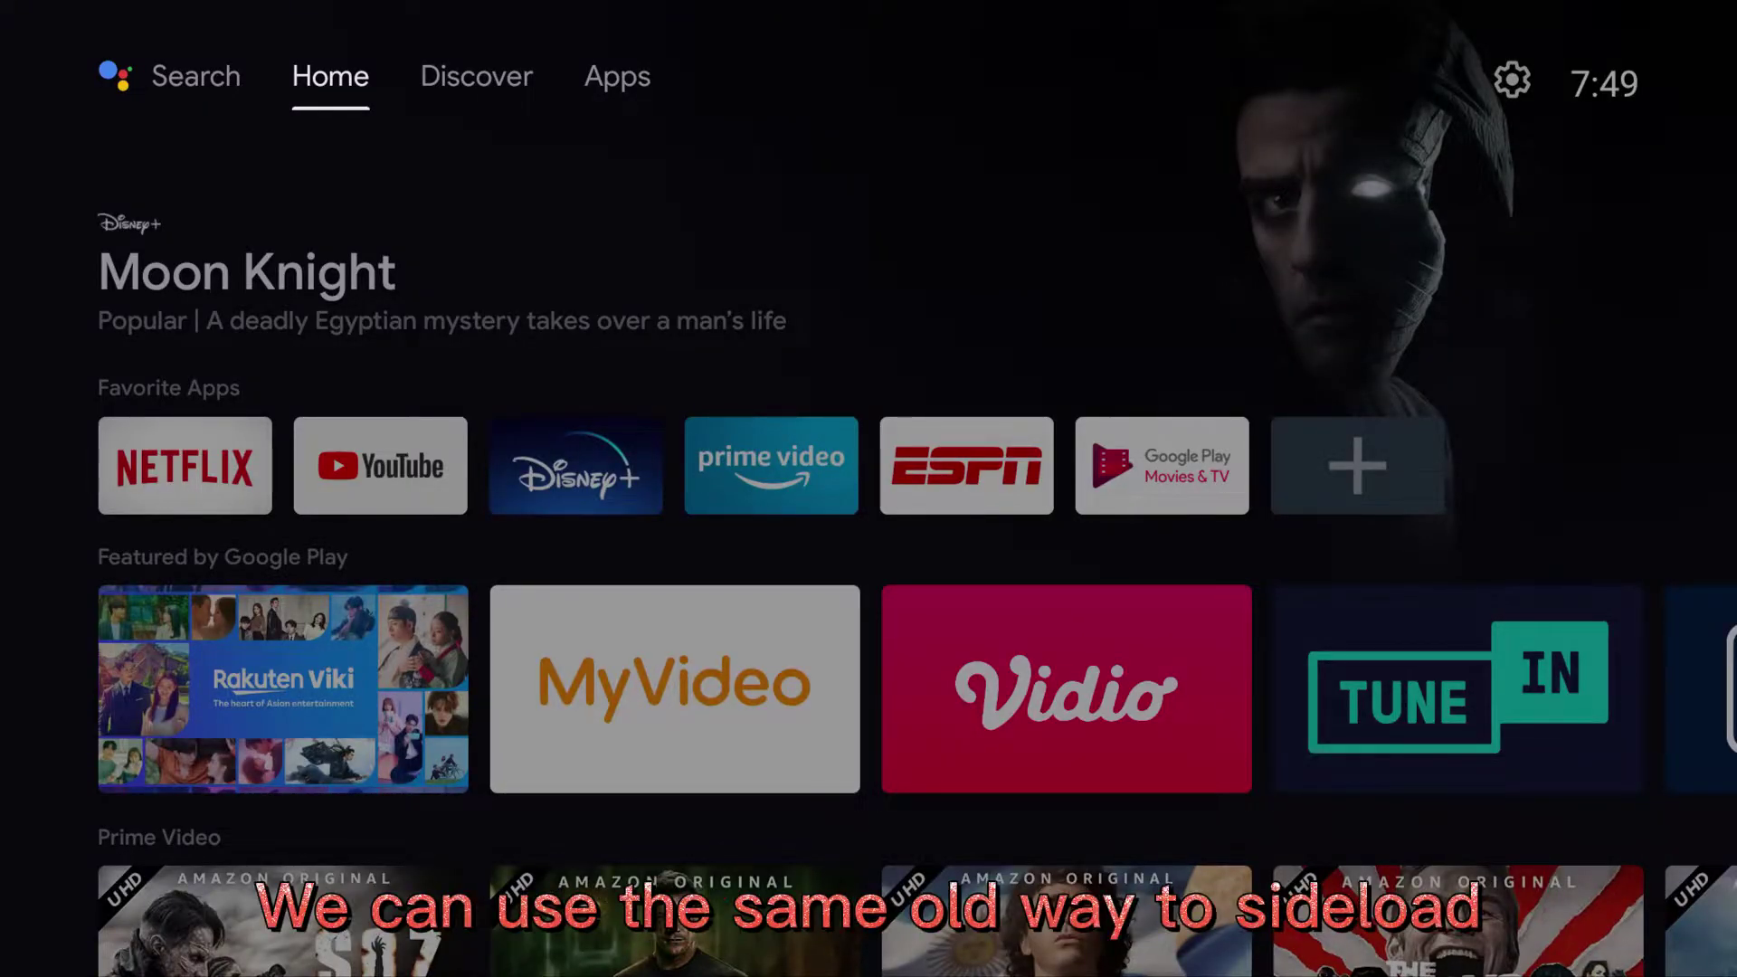
Step: From the Home screen's Apps section, install 'Smart TV APK downloader' from Google Play
key(Right)
key(Right)
key(Down)
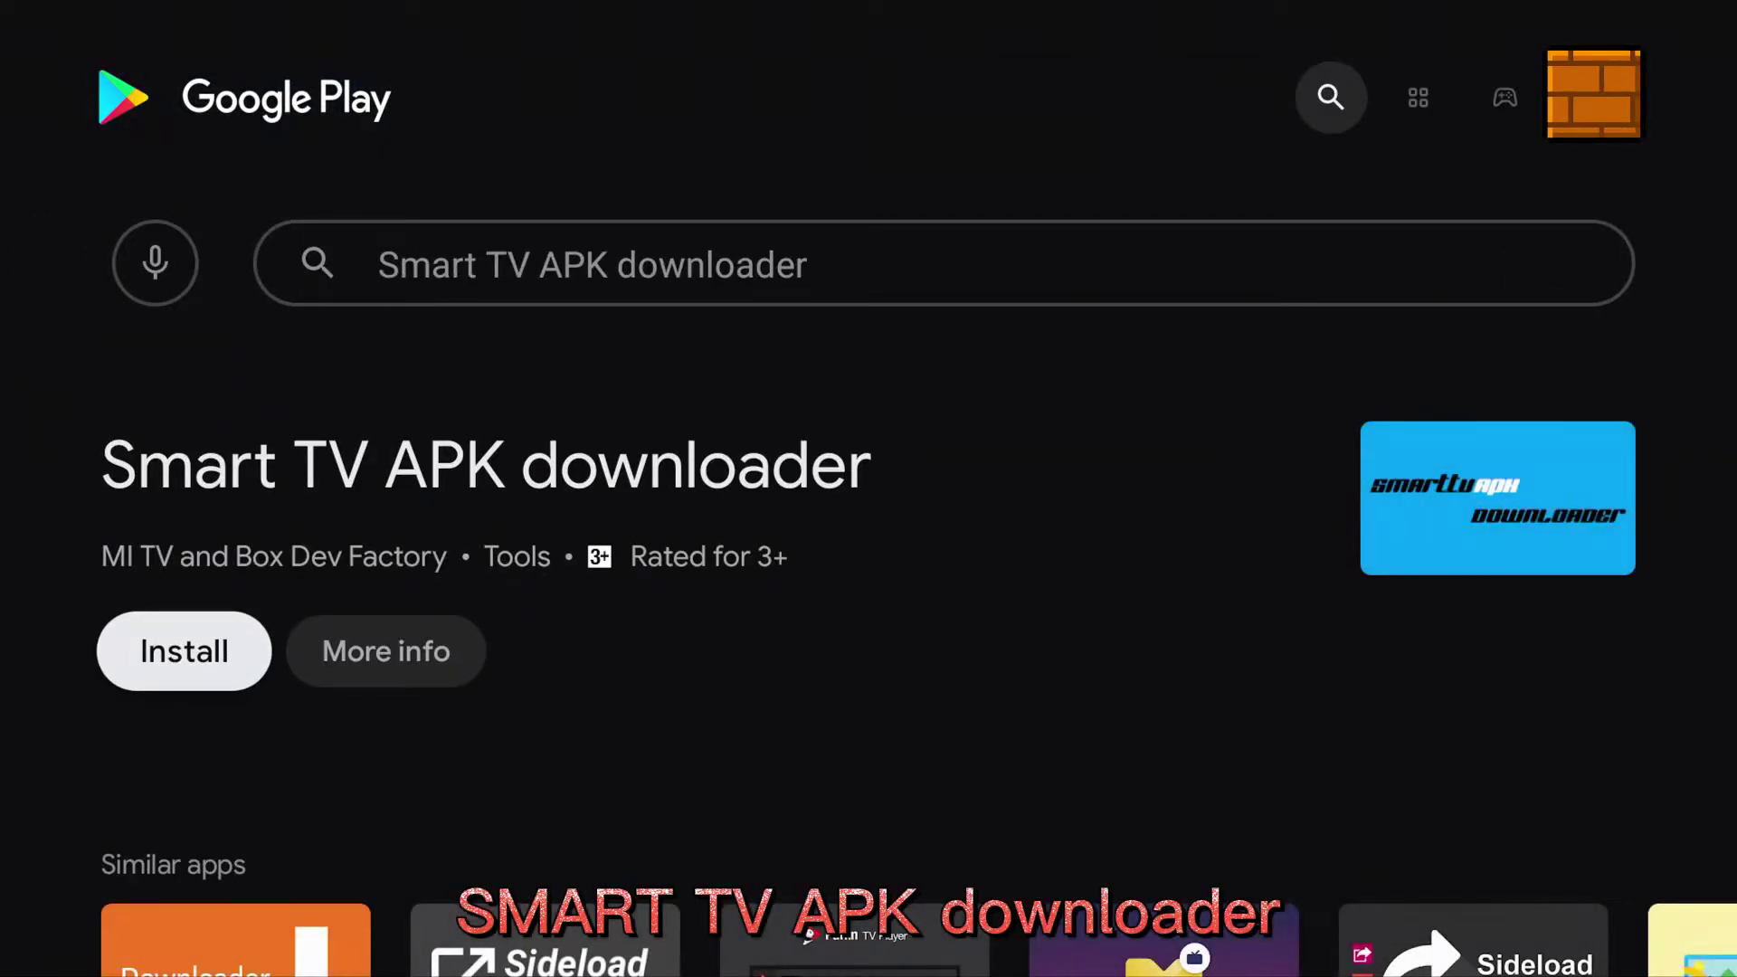
key(Return)
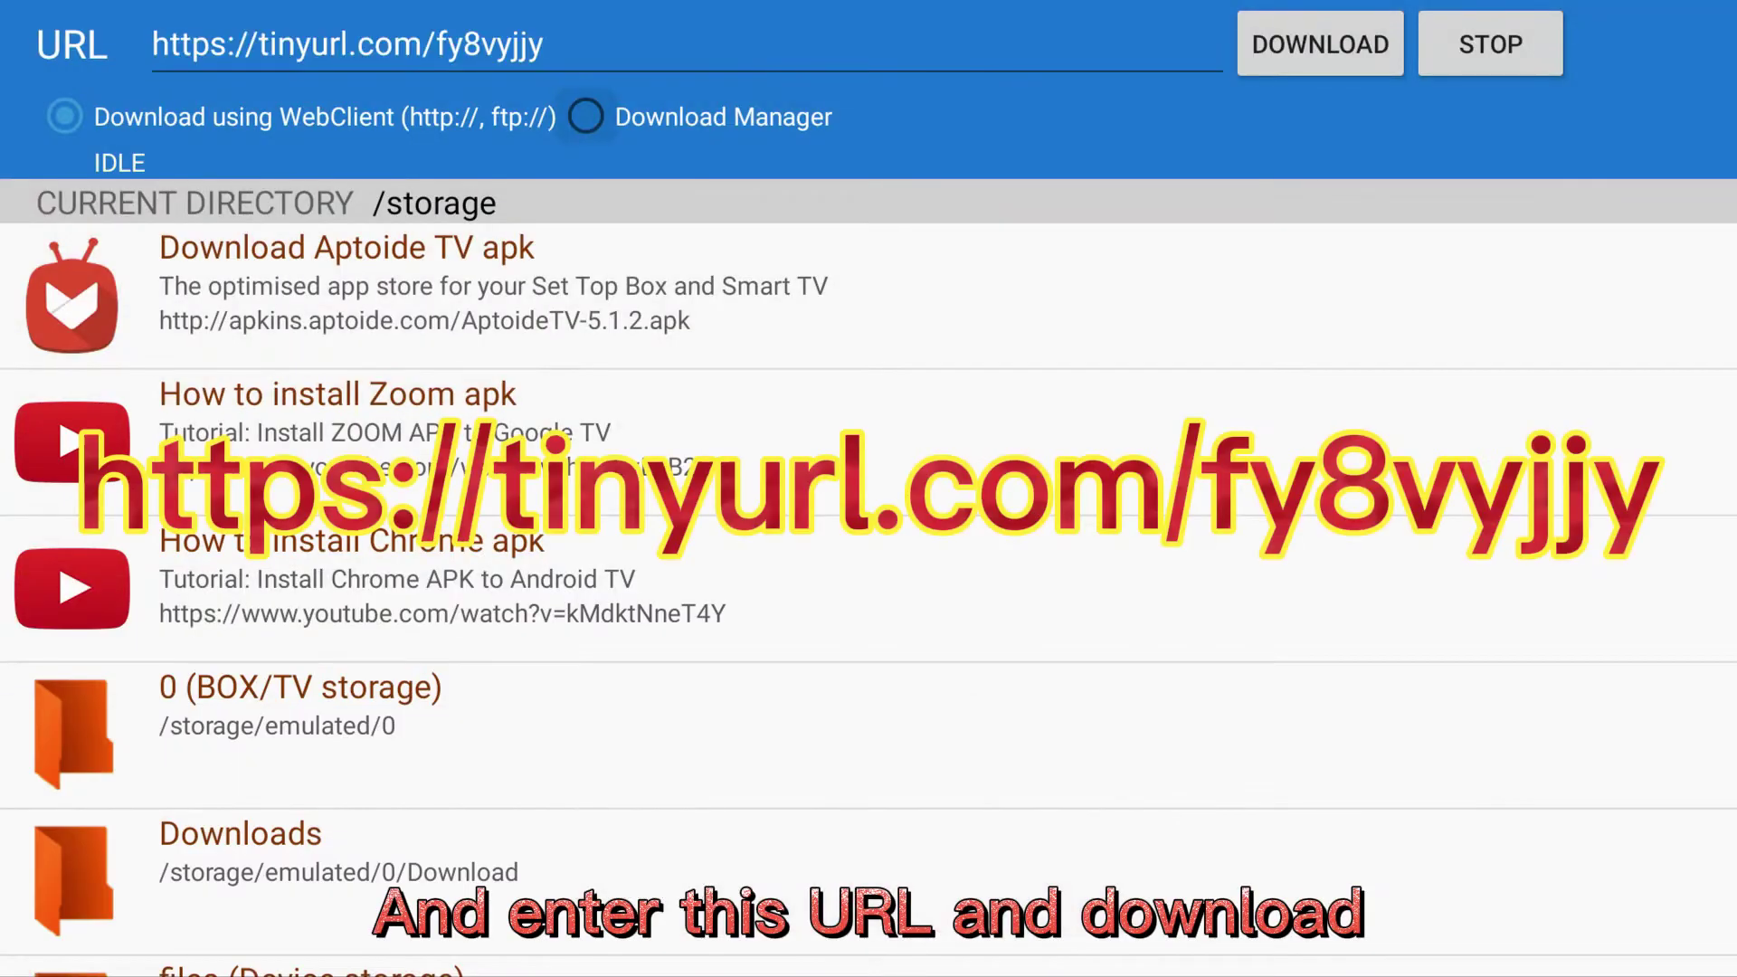
key(Right)
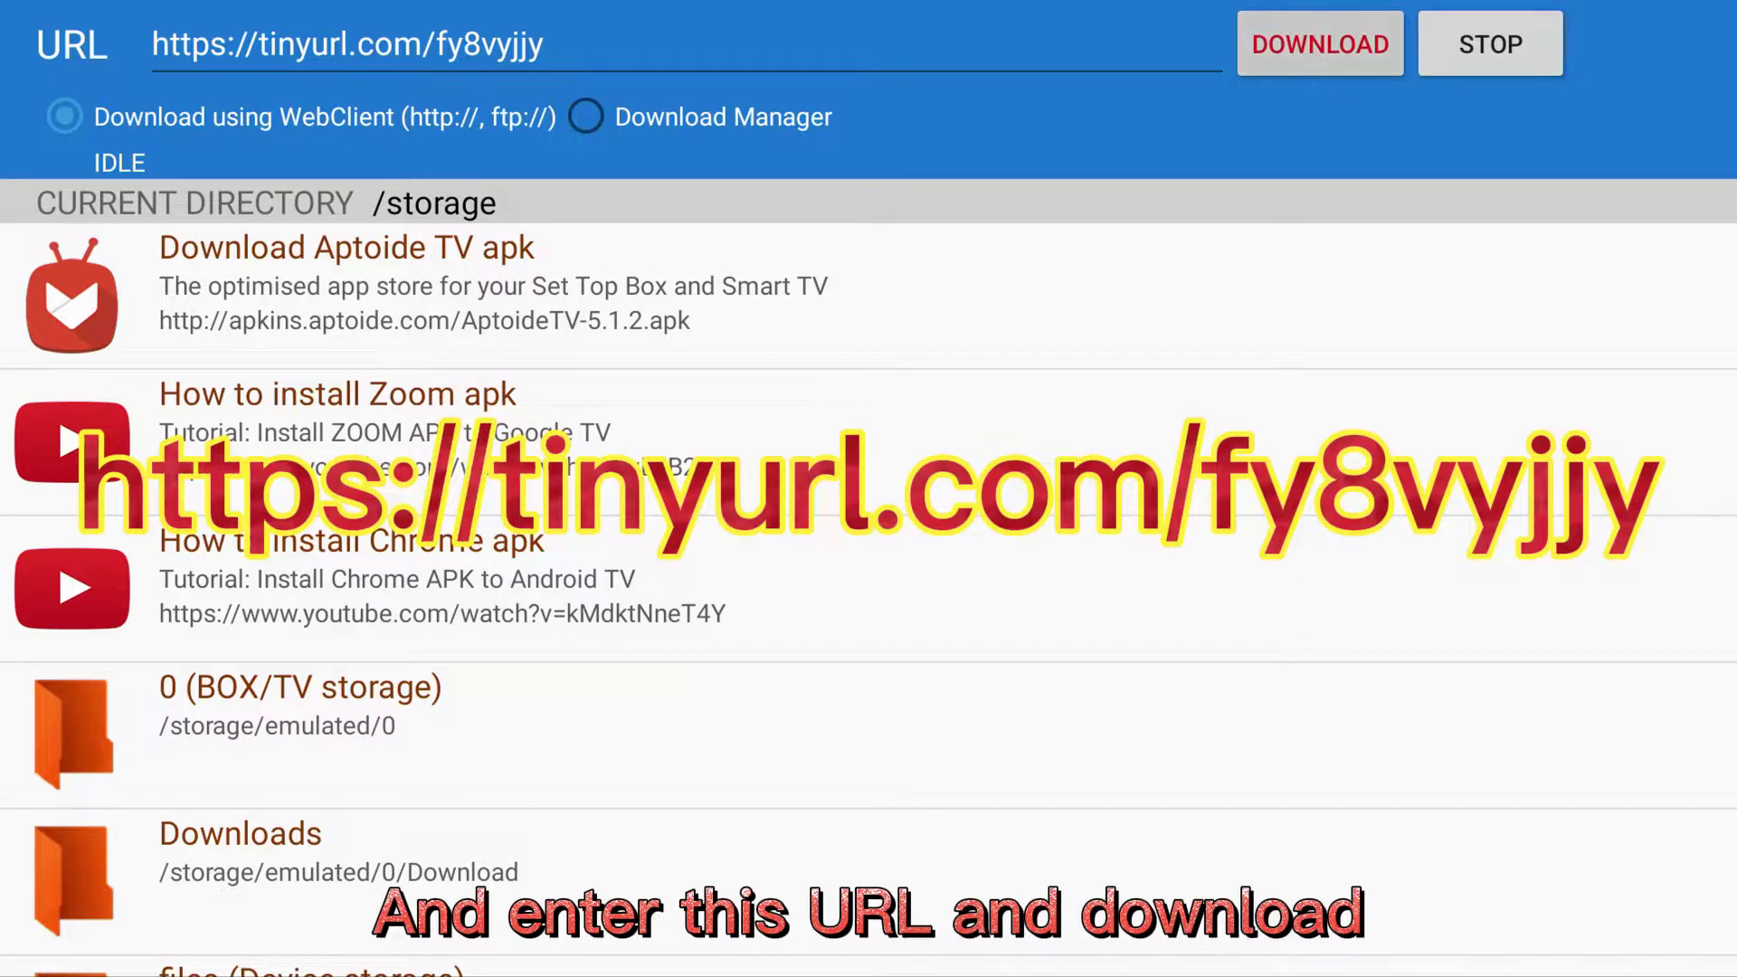
key(Return)
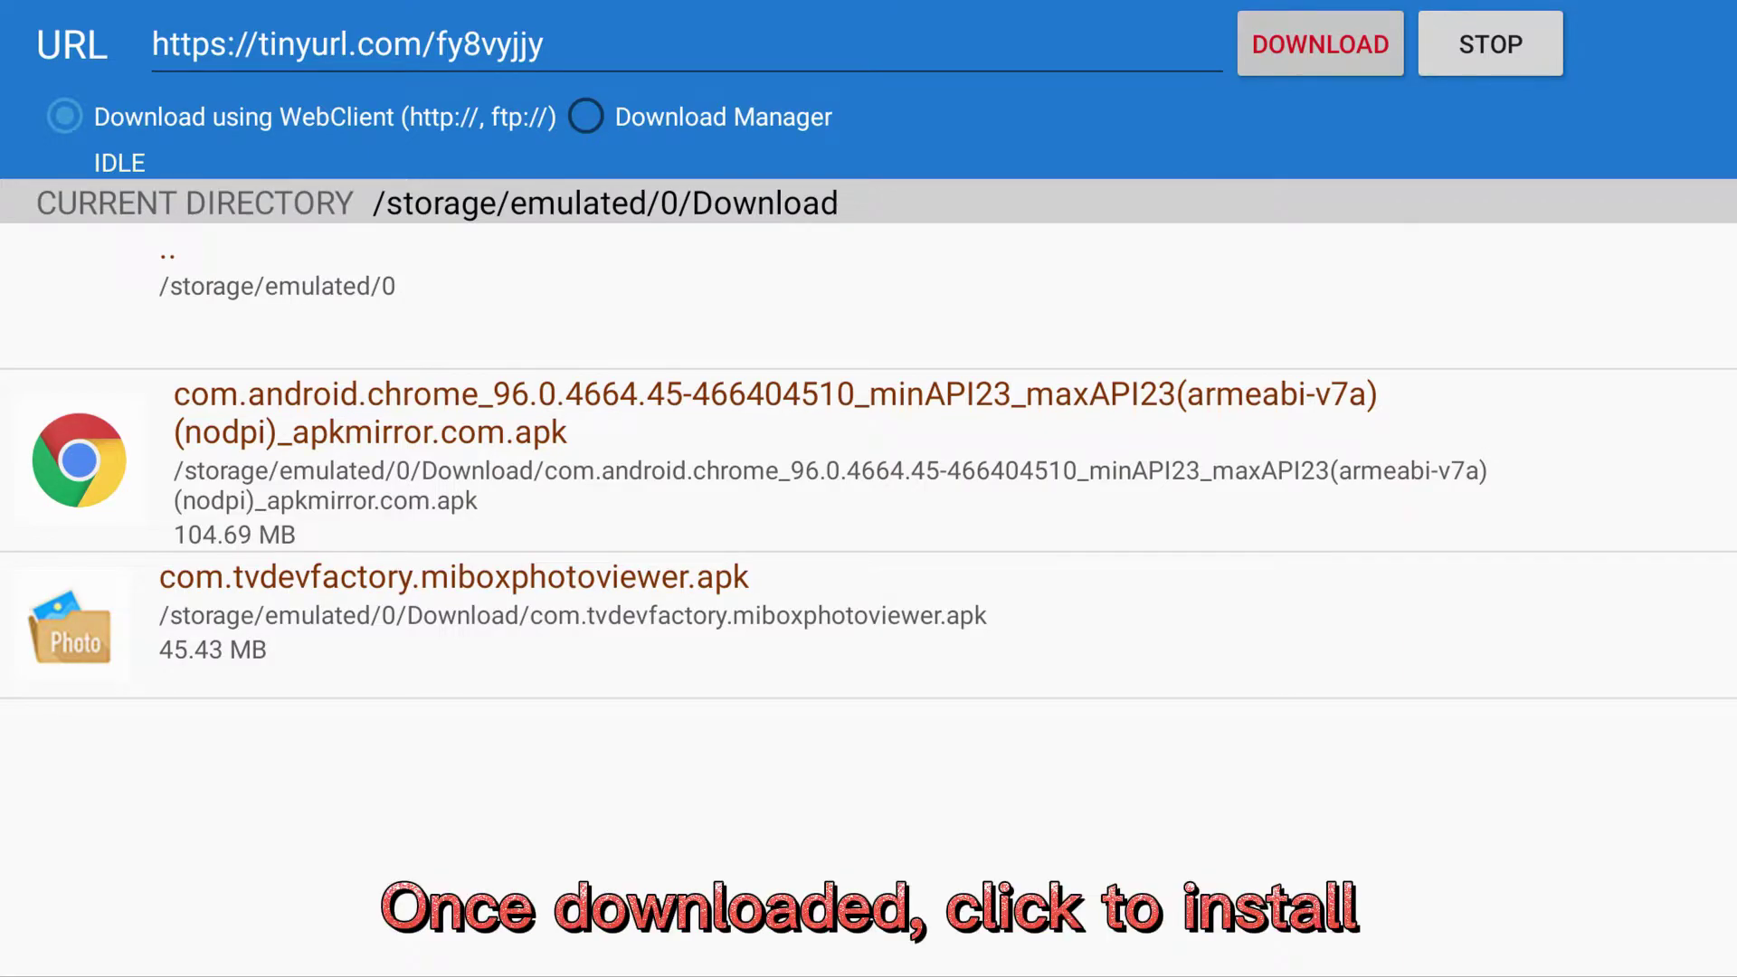
Step: Set Smart TV APK Downloader's unknown-app permission to Allowed, then install the Chrome APK
key(Down)
key(Down)
key(Return)
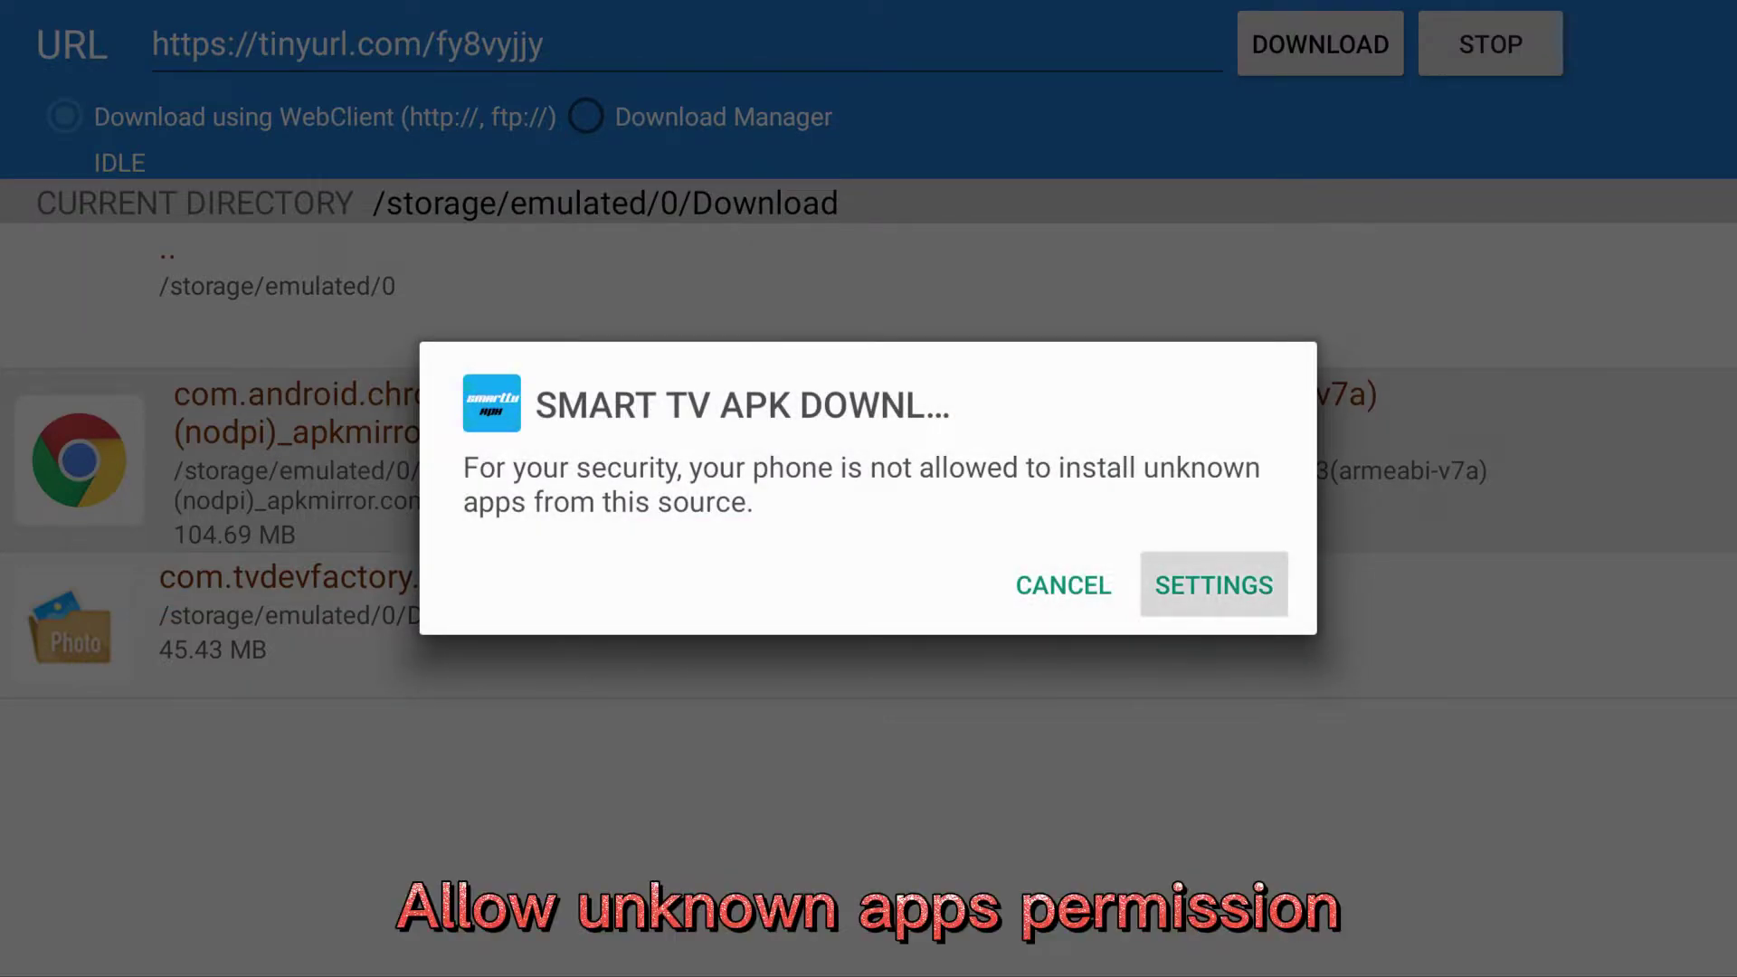
key(Return)
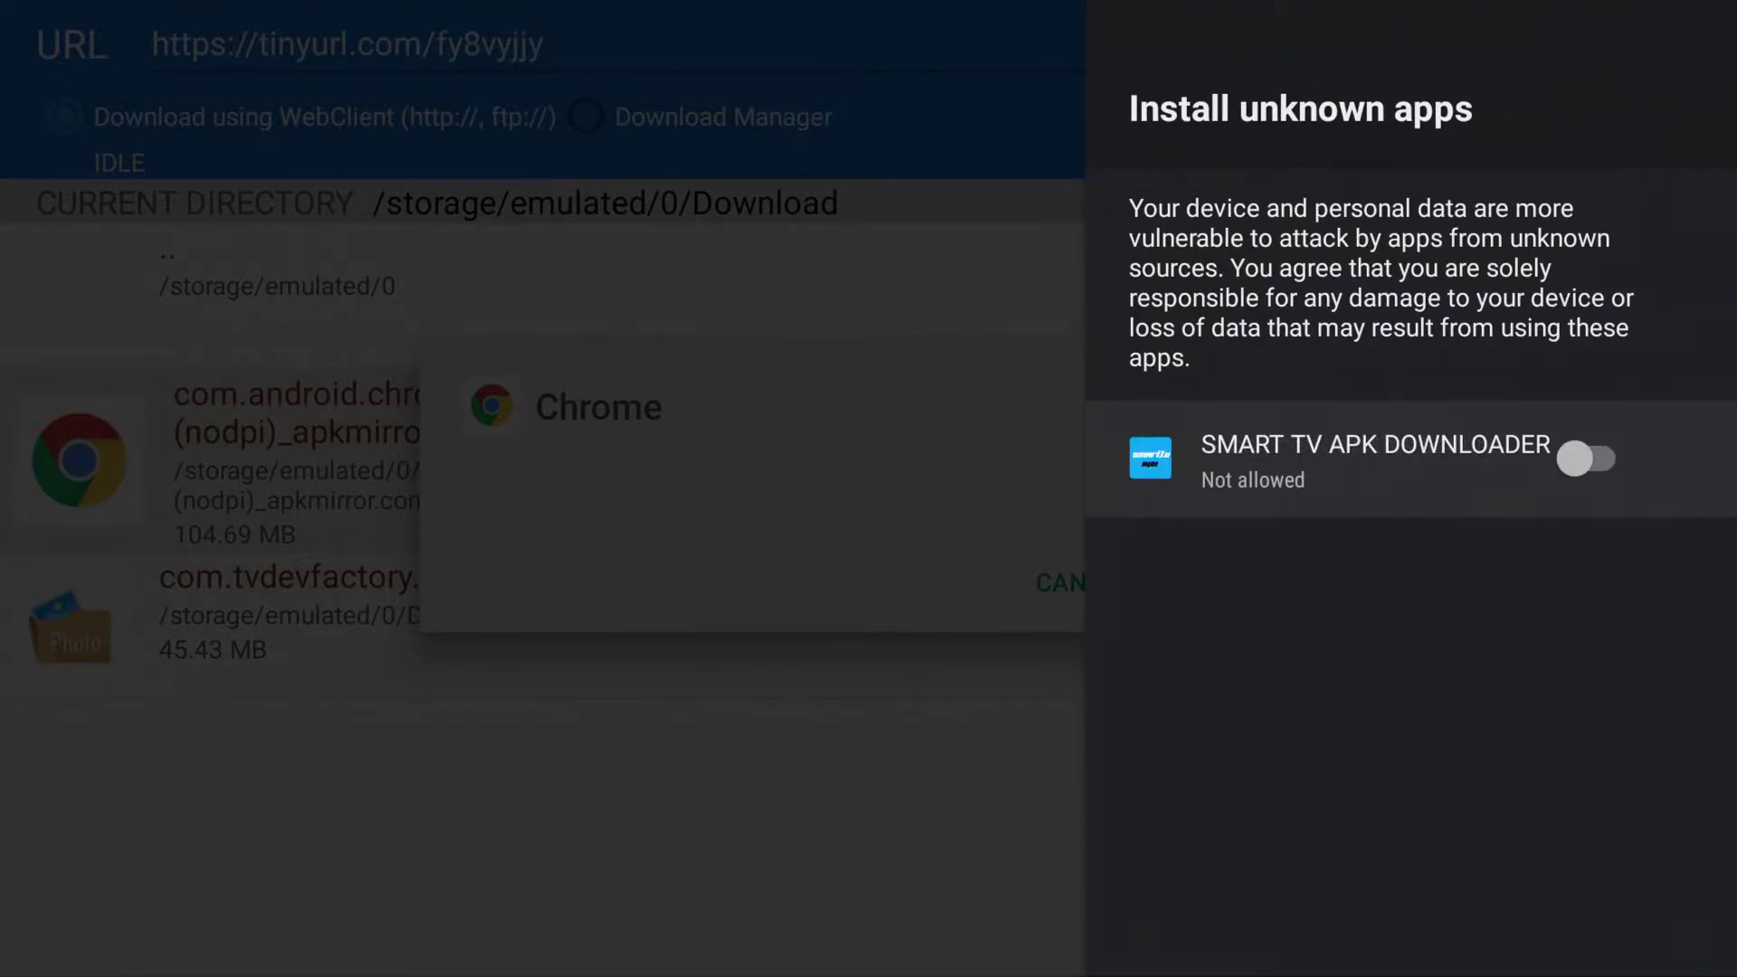
key(Return)
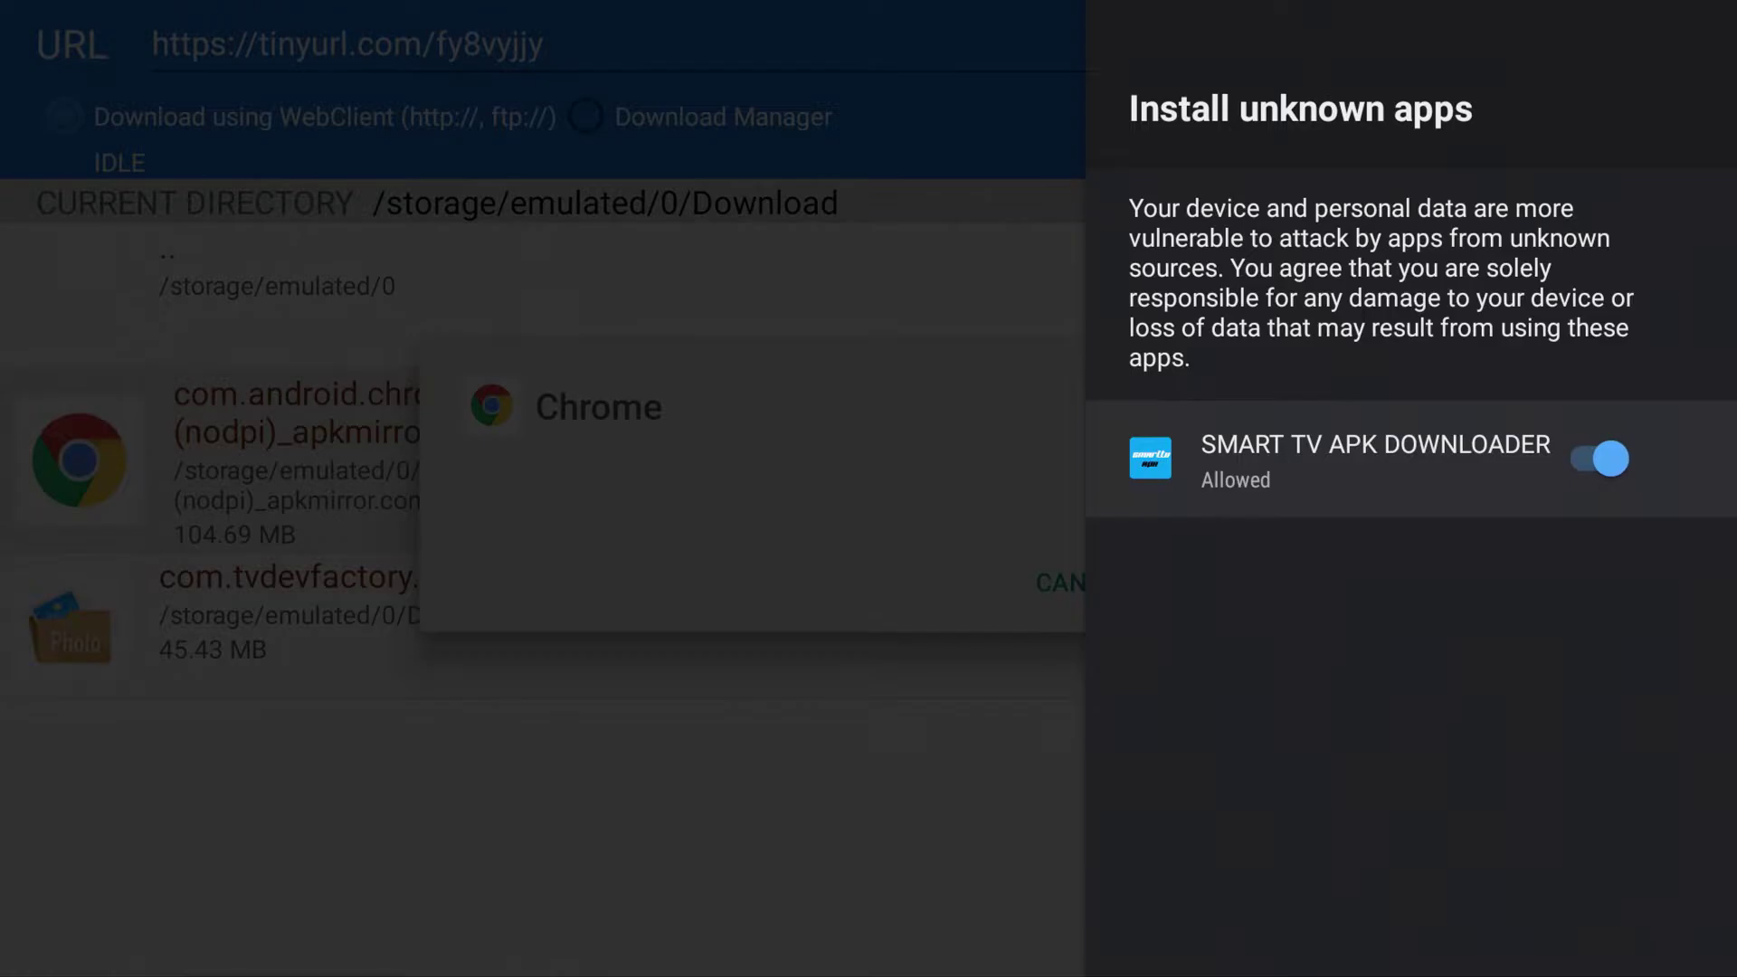
key(Escape)
key(Return)
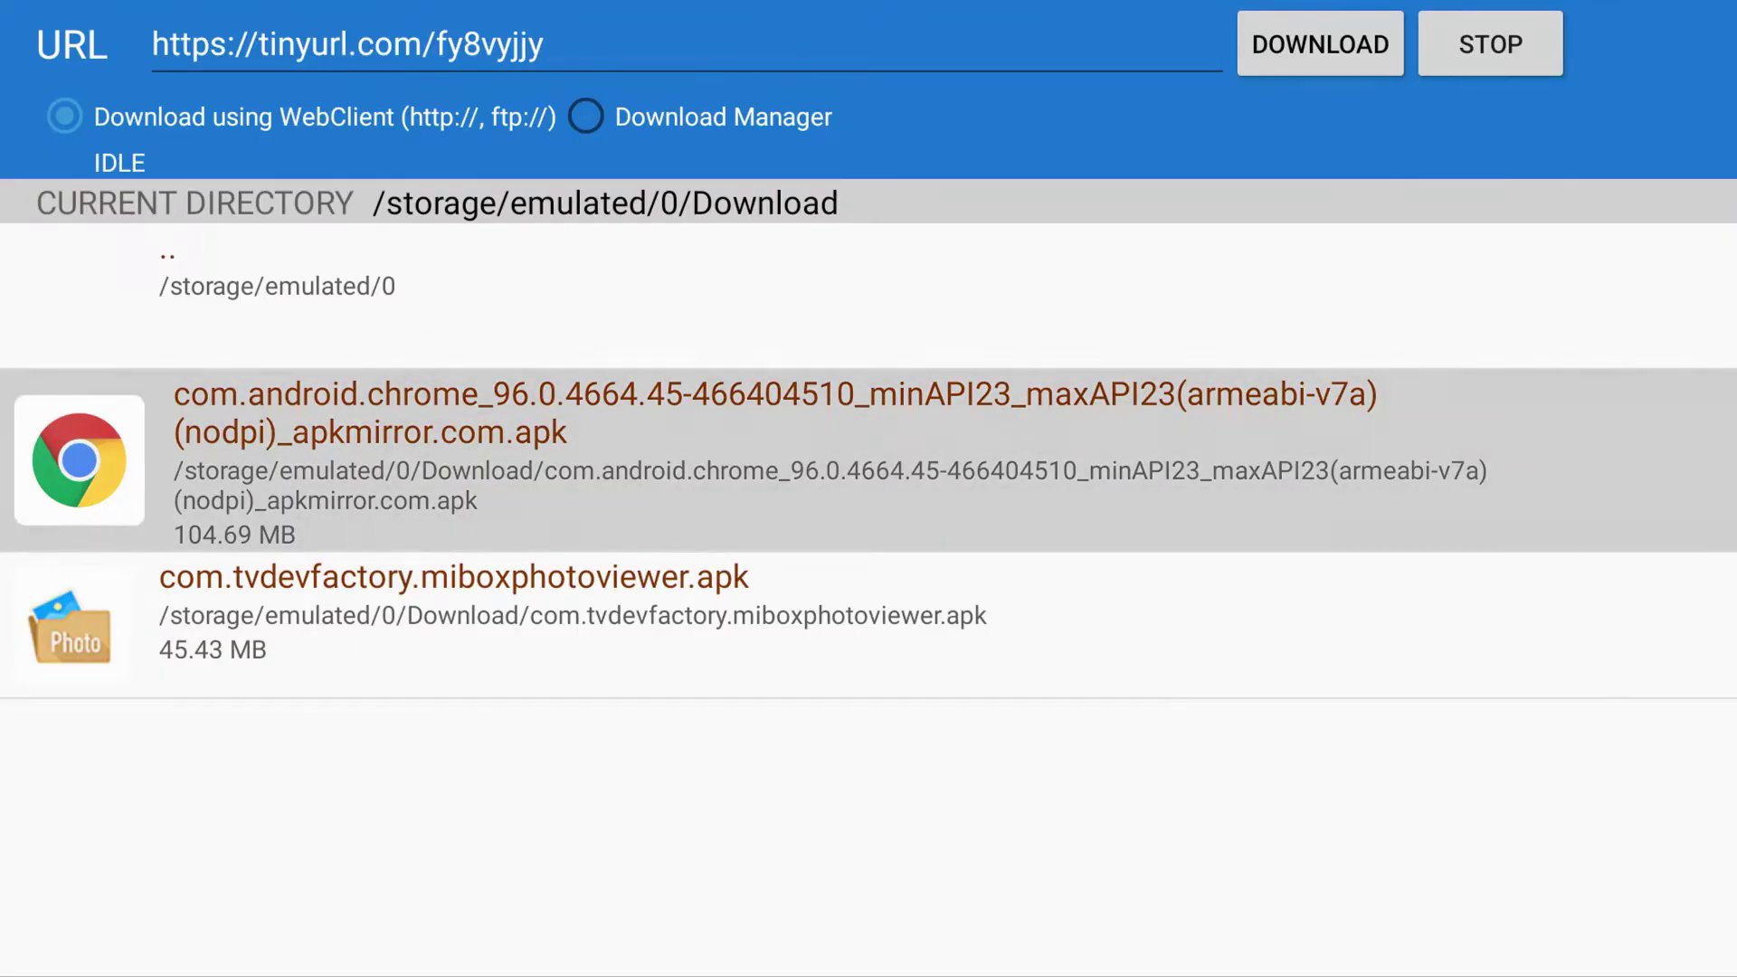
key(Return)
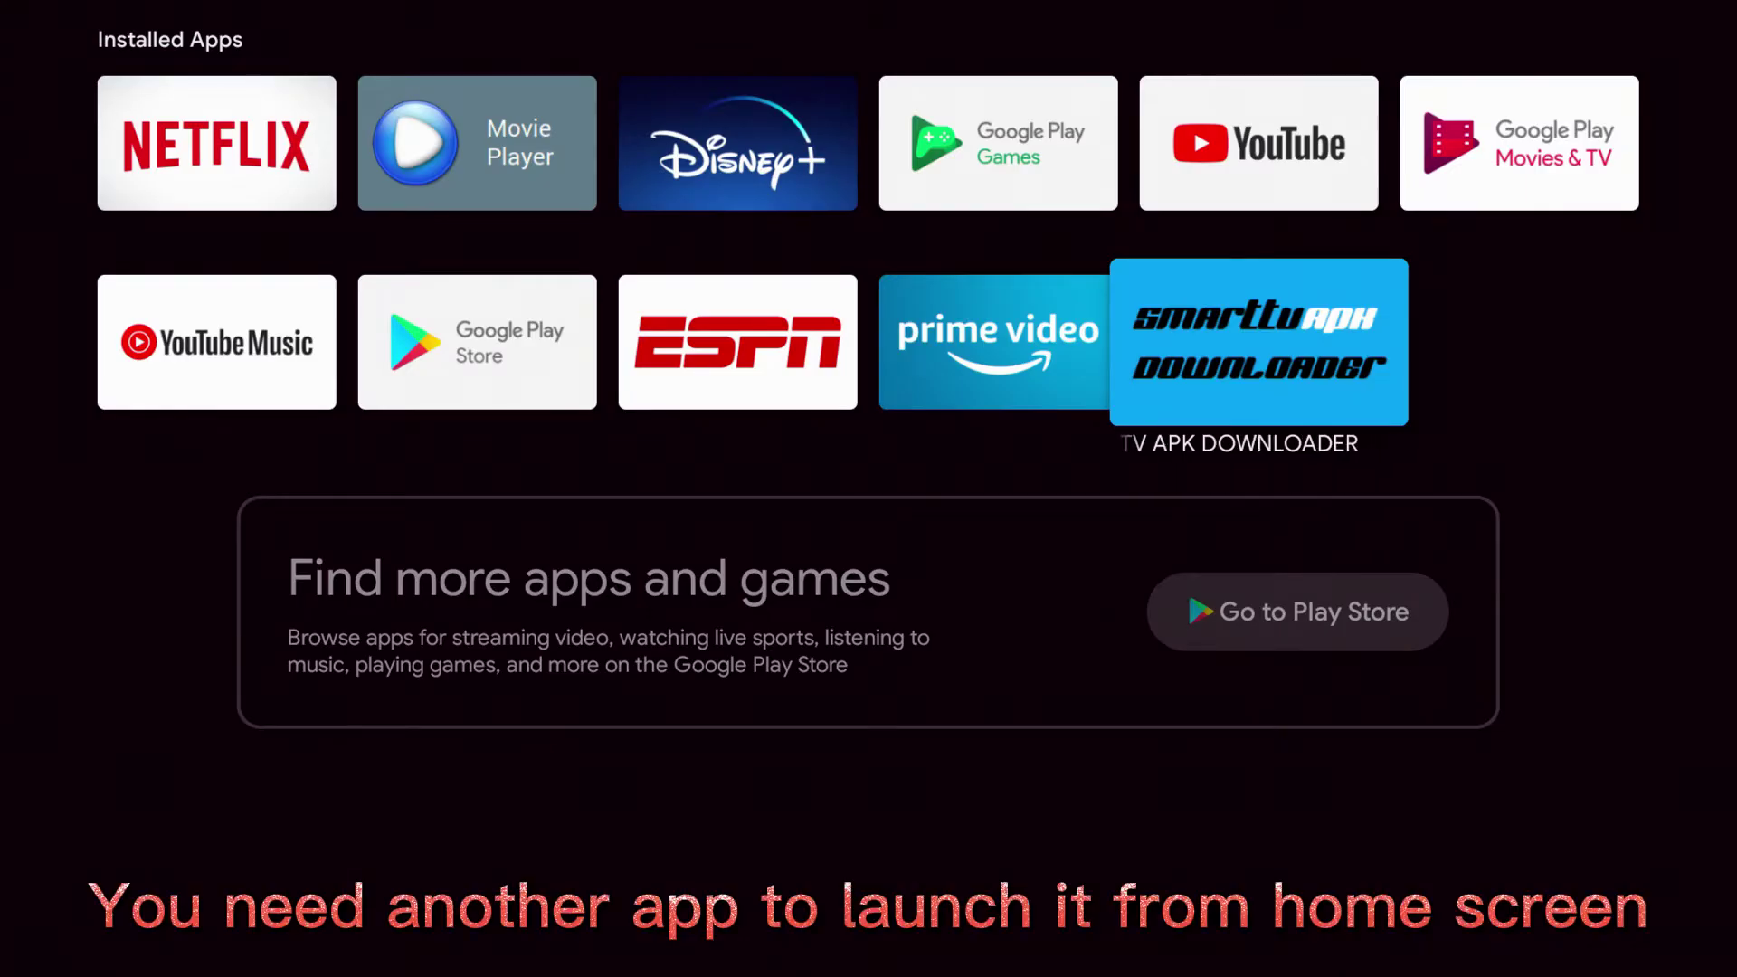
Step: Search Google Play Store for 'sideload launcher' and install Sideload Launcher
key(Left)
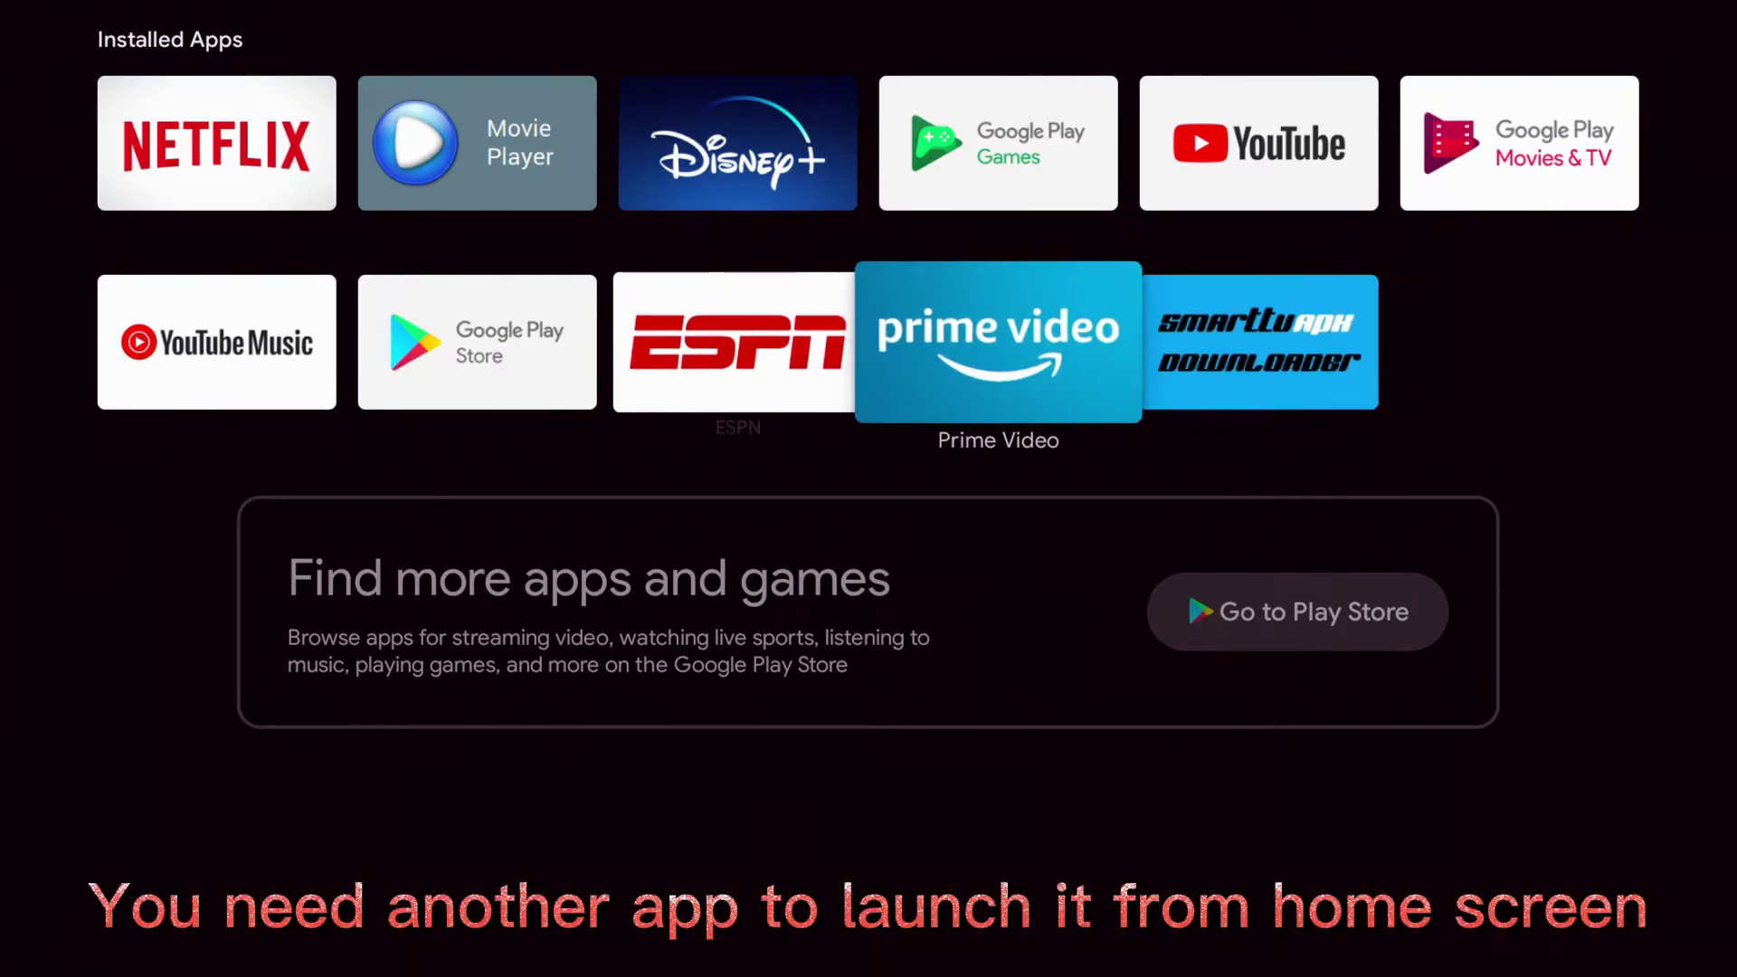
key(Left)
key(Left)
key(Return)
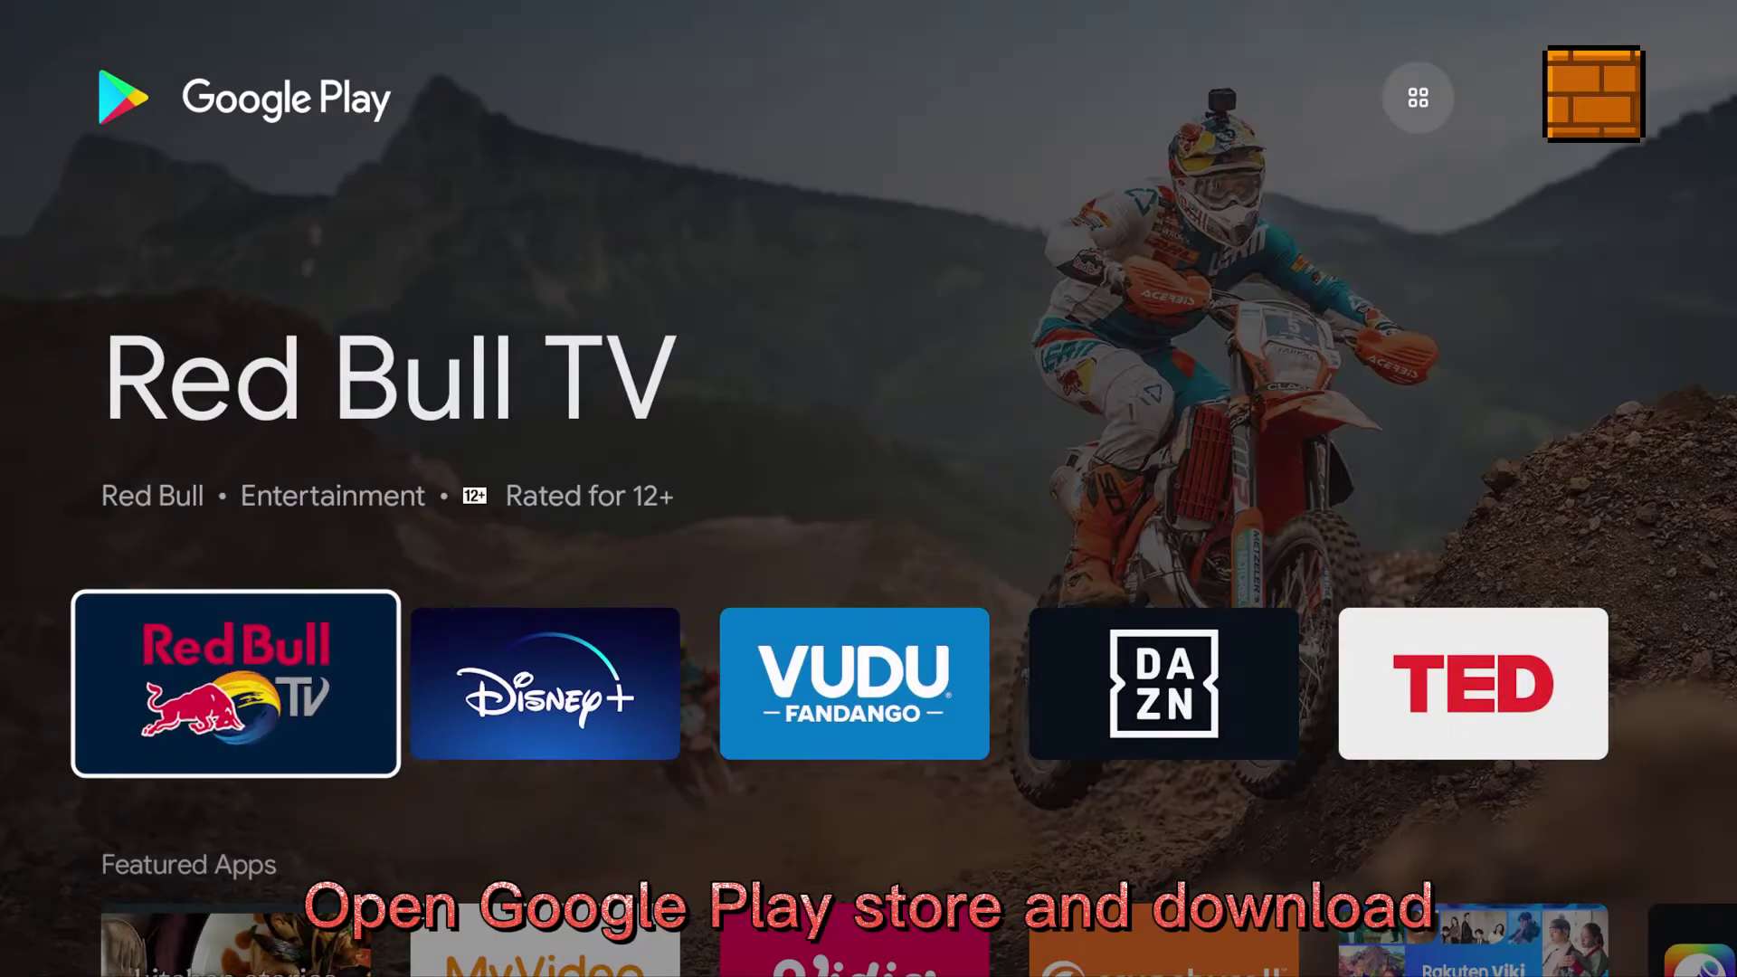
key(Up)
key(Left)
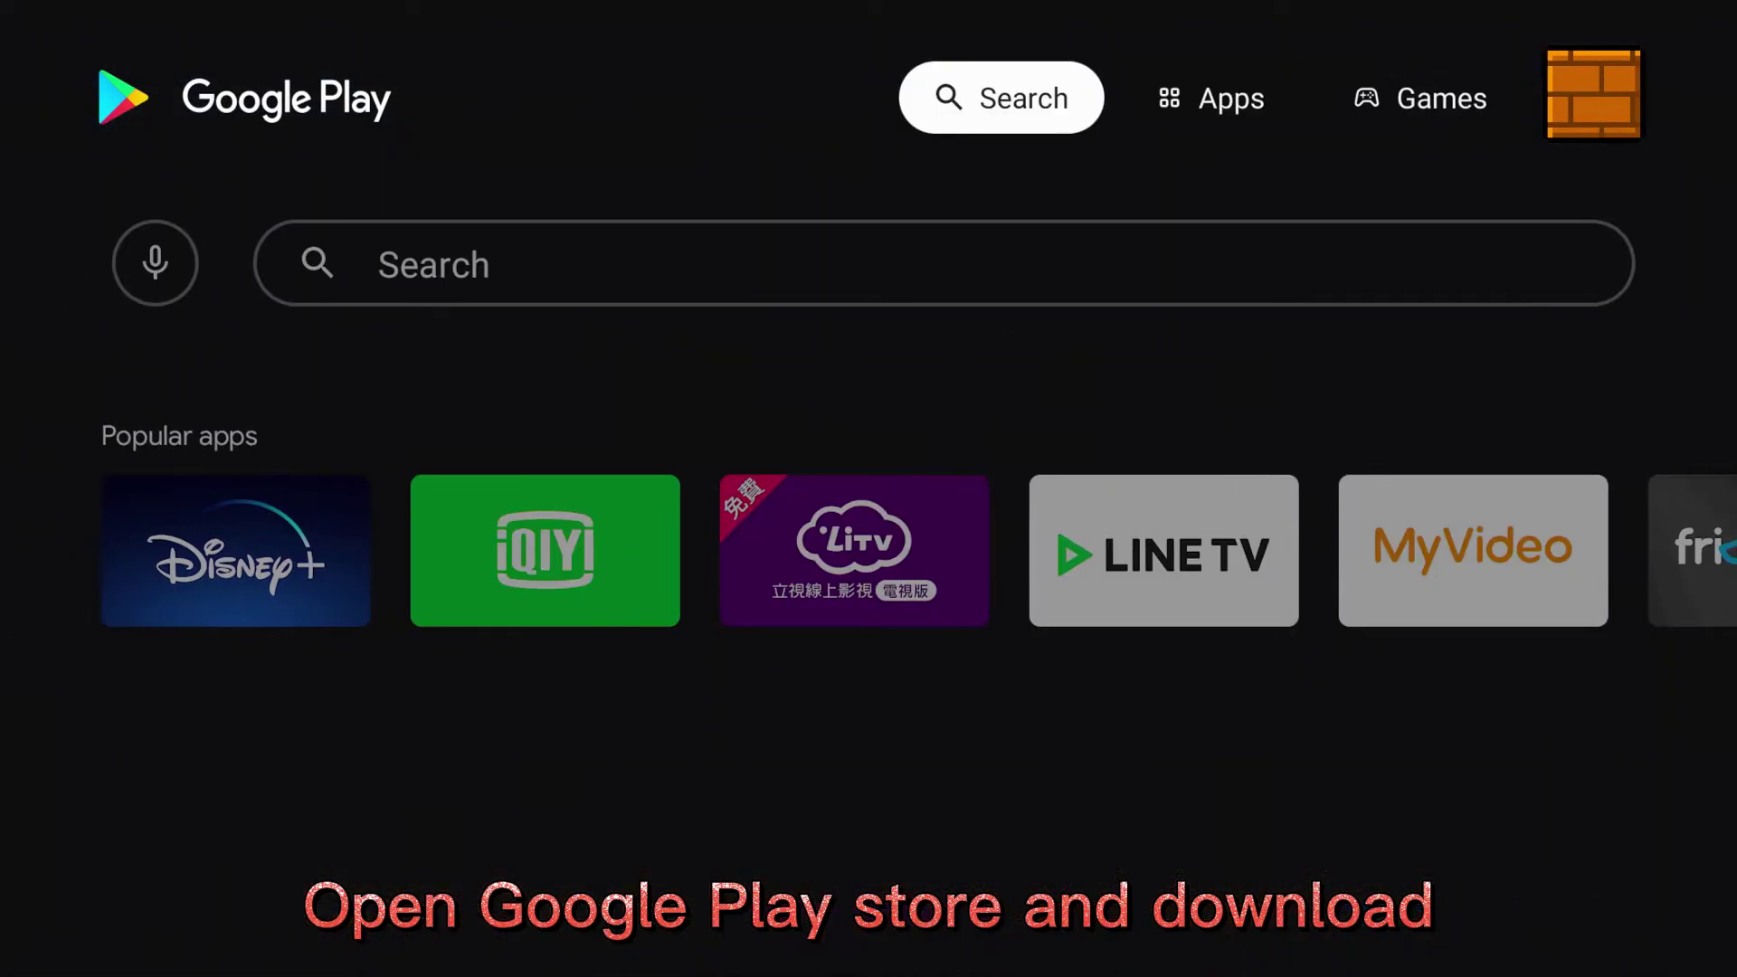
key(Down)
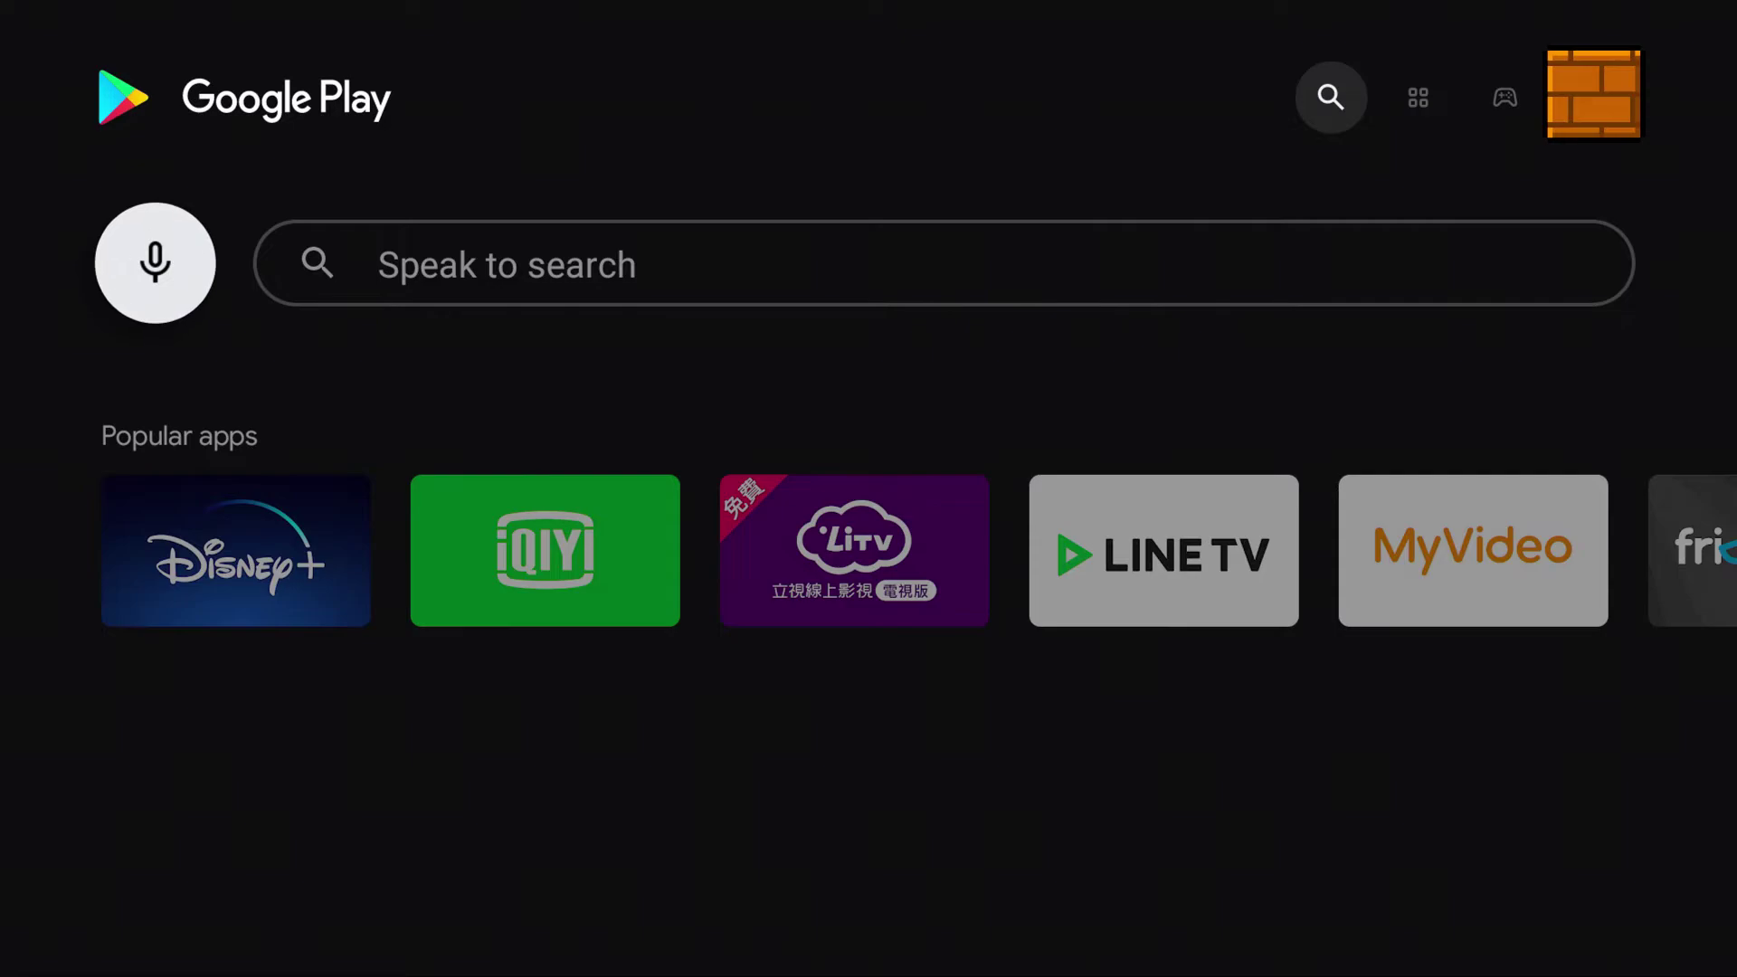
text(sideload launcher)
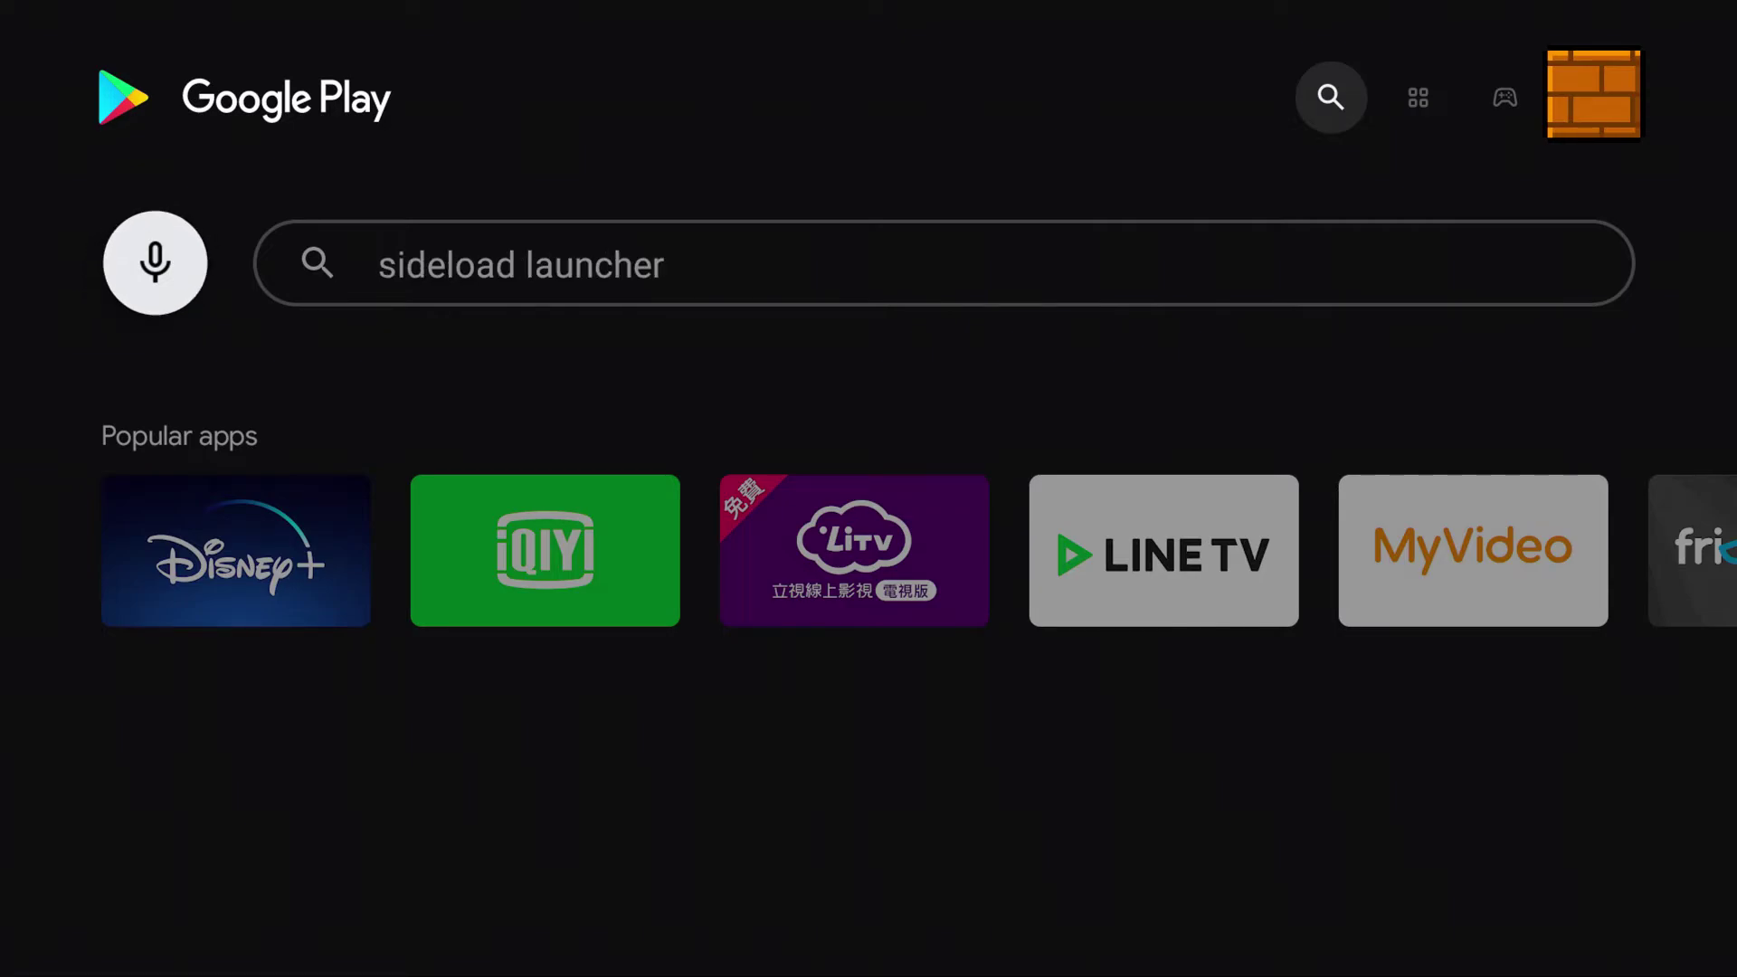
key(Return)
key(Return)
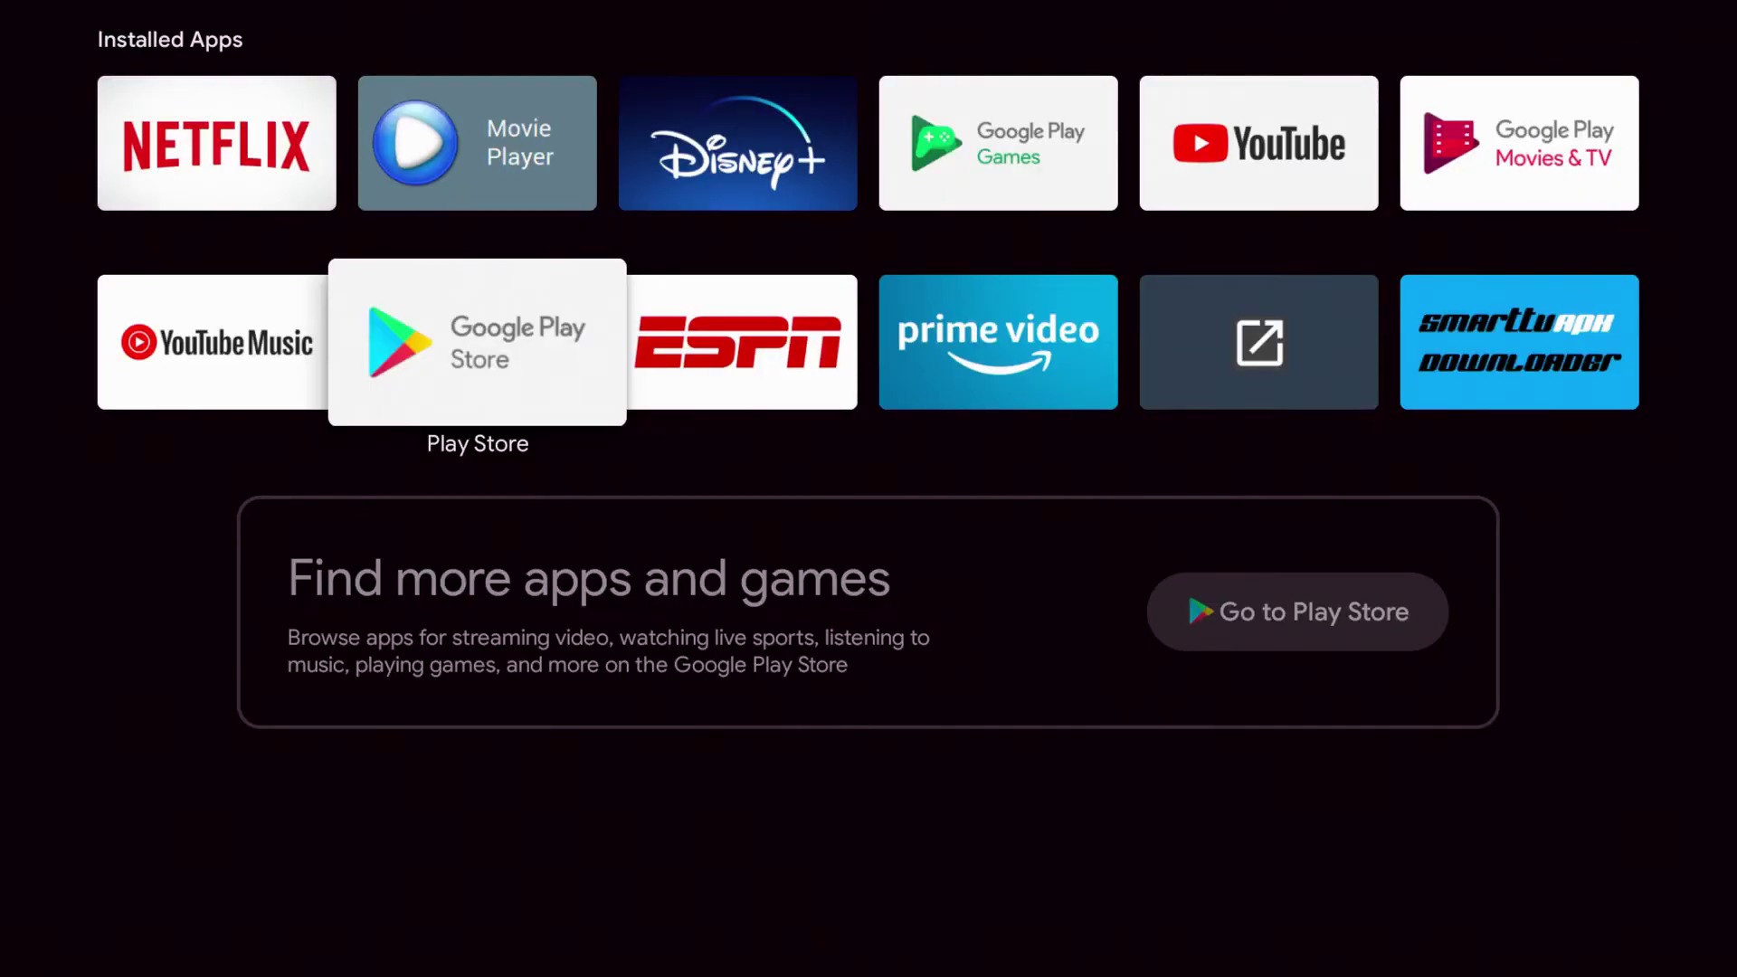
Step: Launch the Sideload Launcher tile from Installed Apps to show its app grid with Chrome
key(Right)
key(Right)
key(Right)
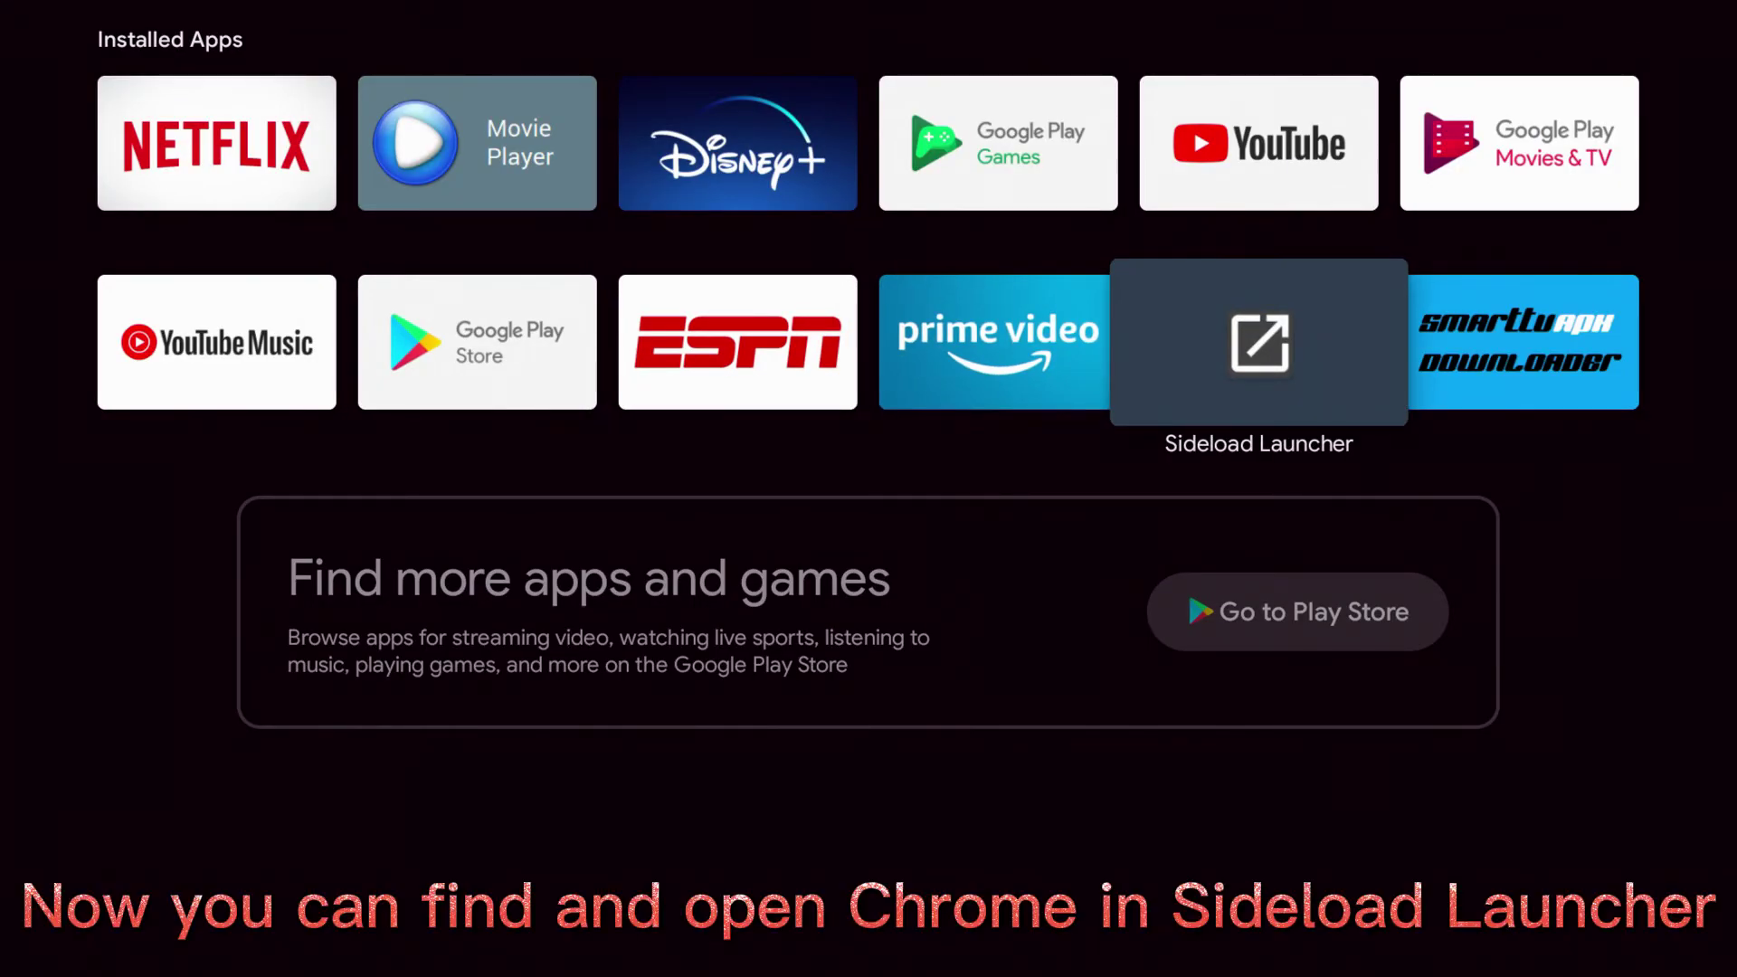
key(Return)
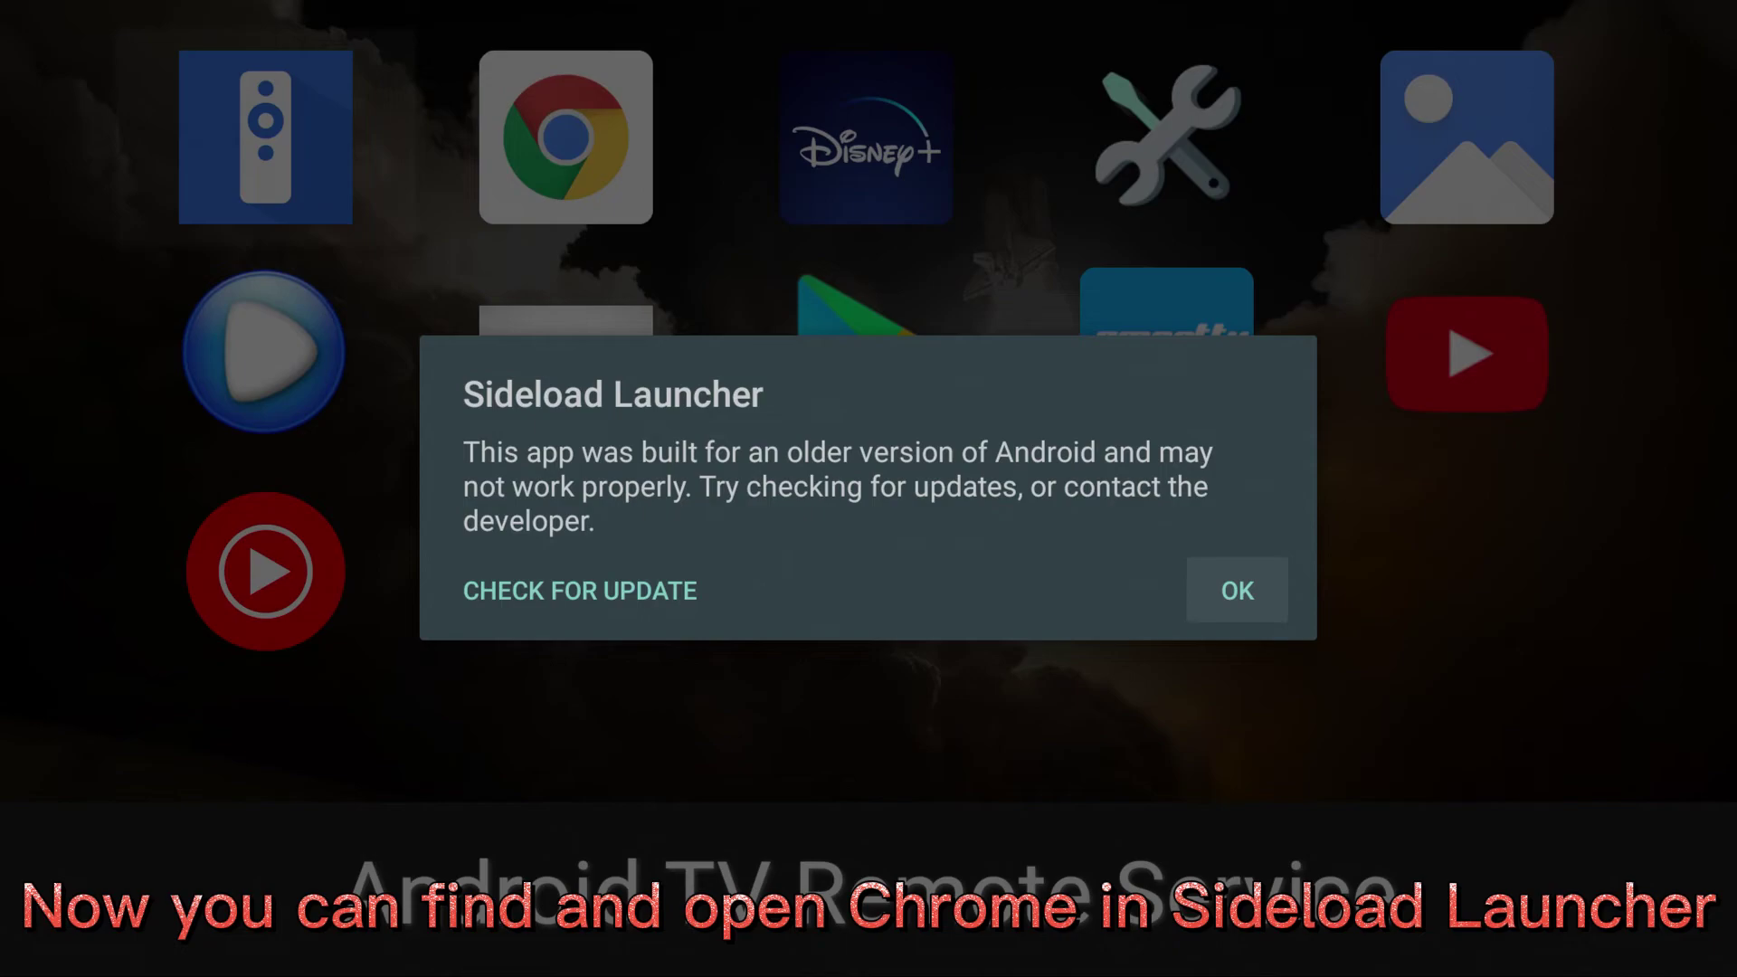